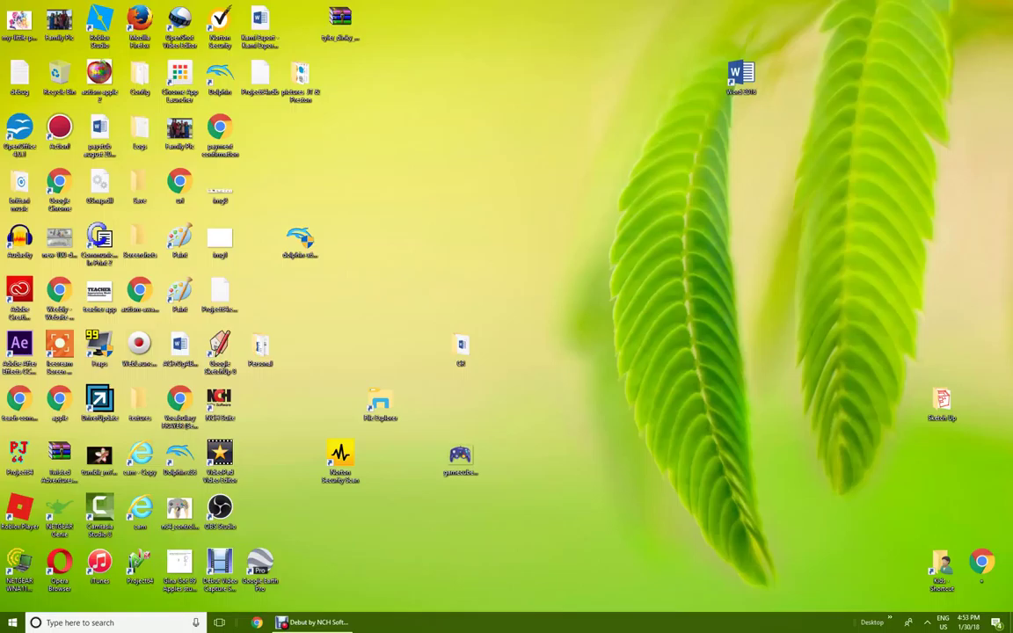
Bring up the Windows Start menu with its app list and tiles.
key("super")
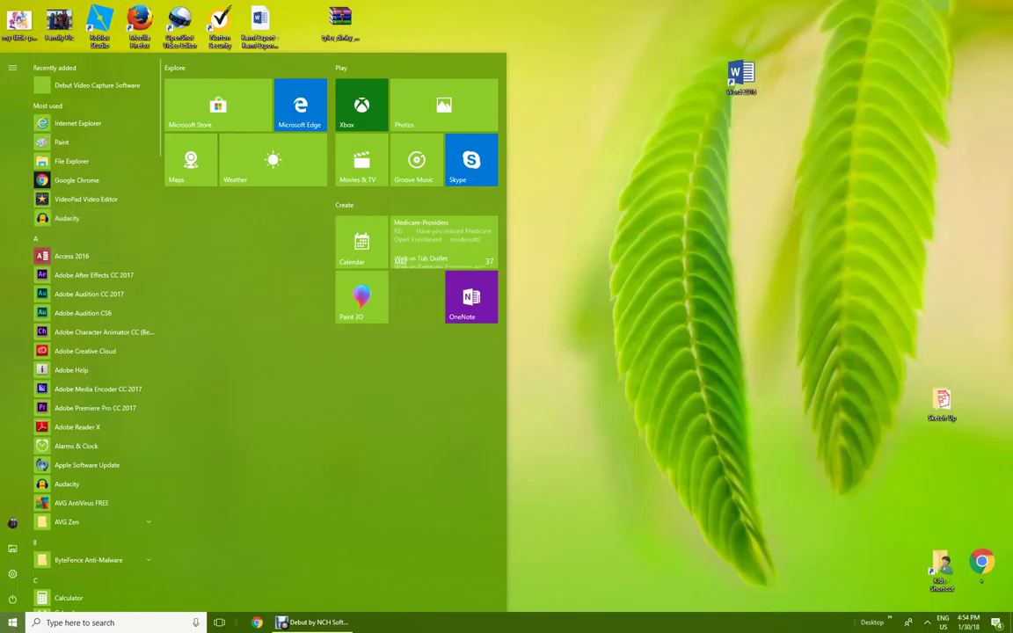
Dismiss the Start menu to return to the desktop.
key("Escape")
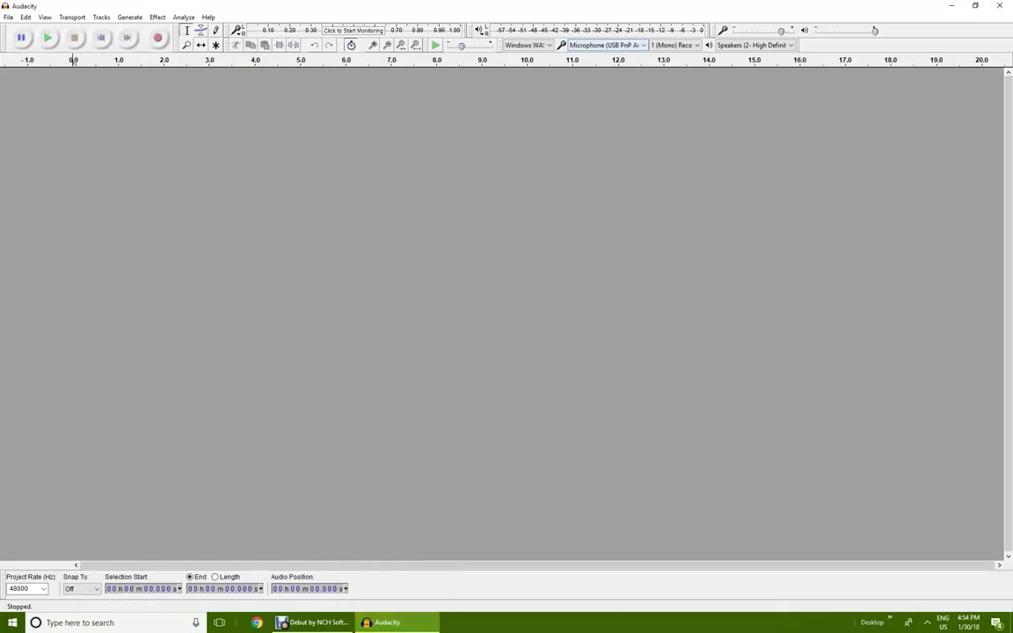
Record about 13 seconds of voice, select it, and try playing it back.
left_click(158, 37)
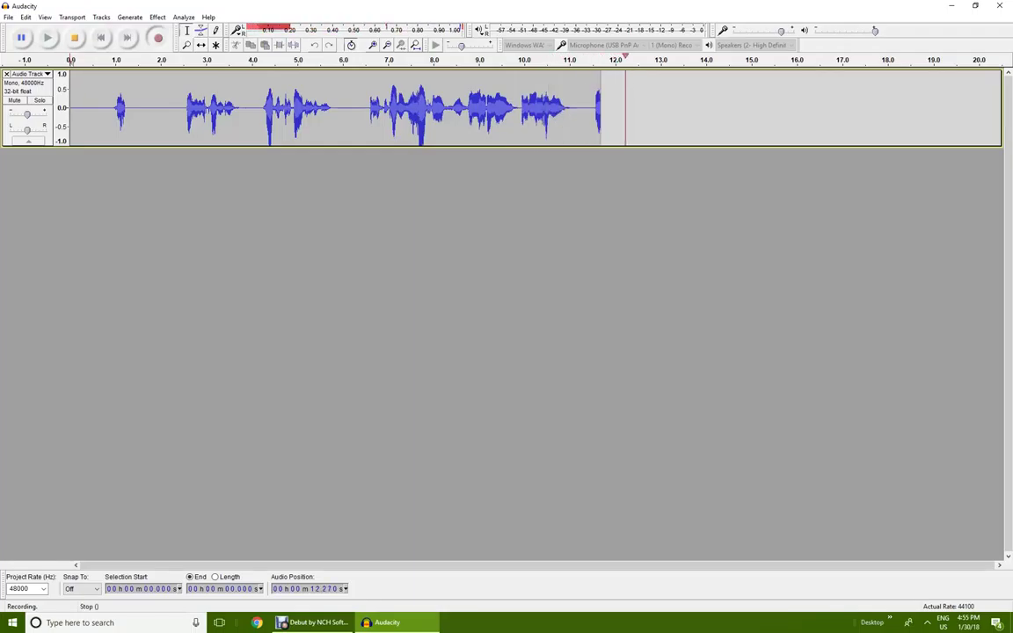
left_click(74, 38)
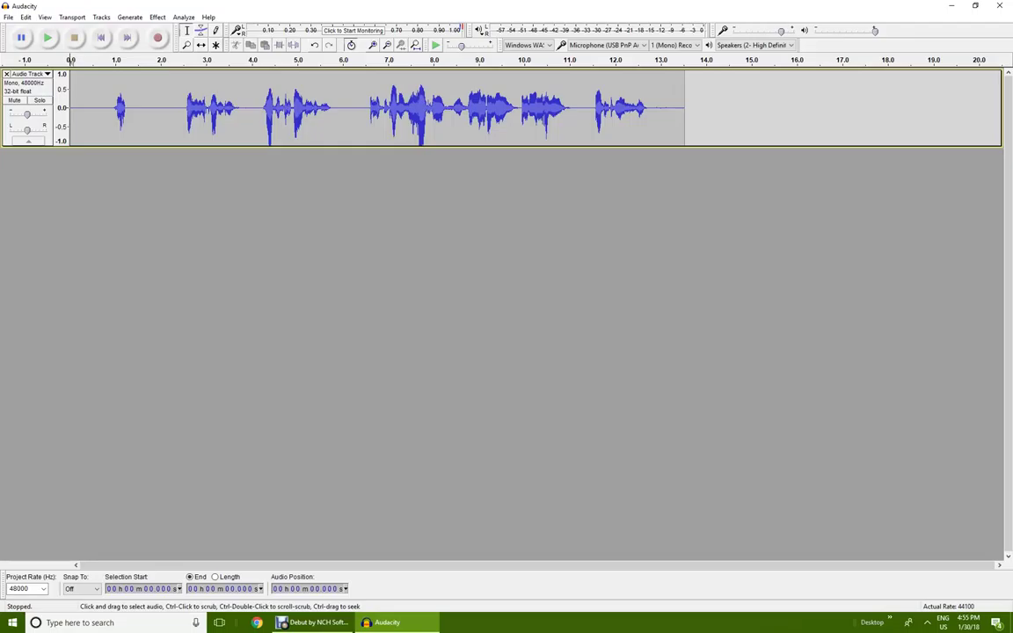
left_click_drag(667, 105, 102, 105)
left_click(48, 38)
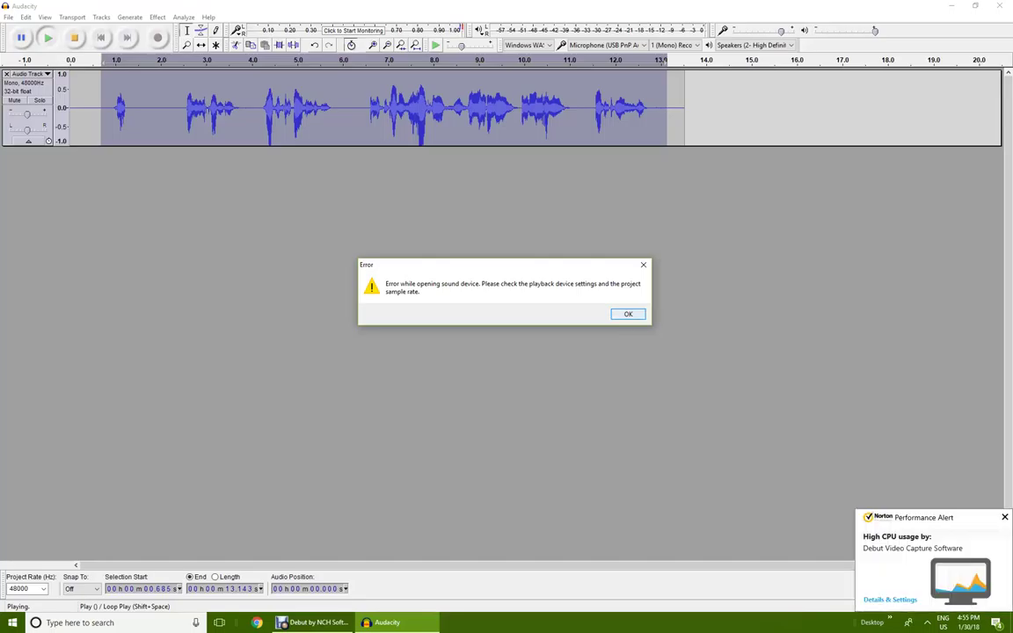
key("Return")
Capture a noise profile from the quiet stretch near 13 seconds.
left_click(645, 105)
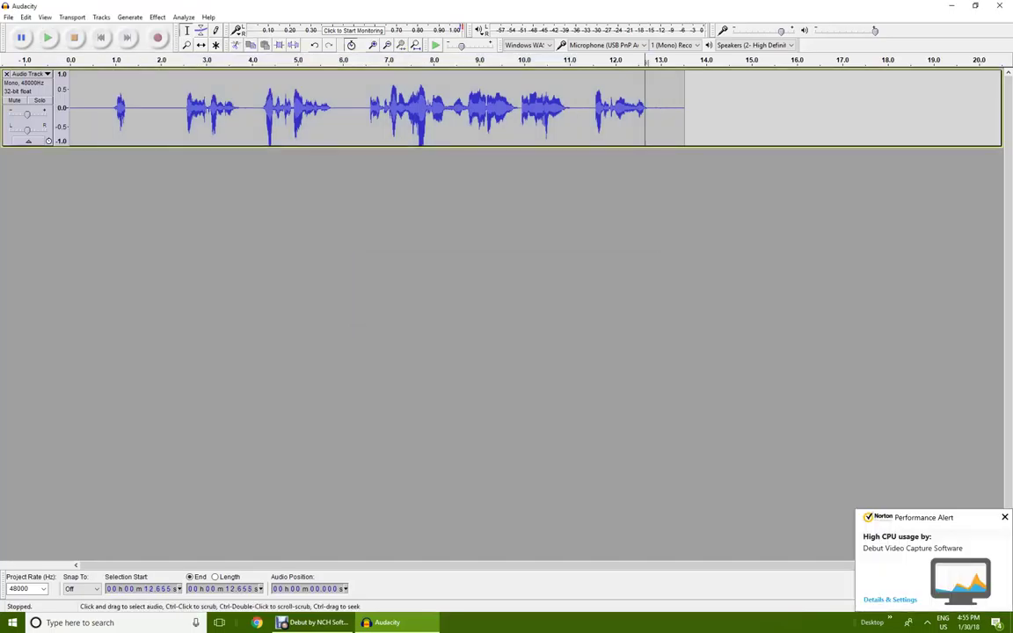
left_click_drag(657, 106, 674, 105)
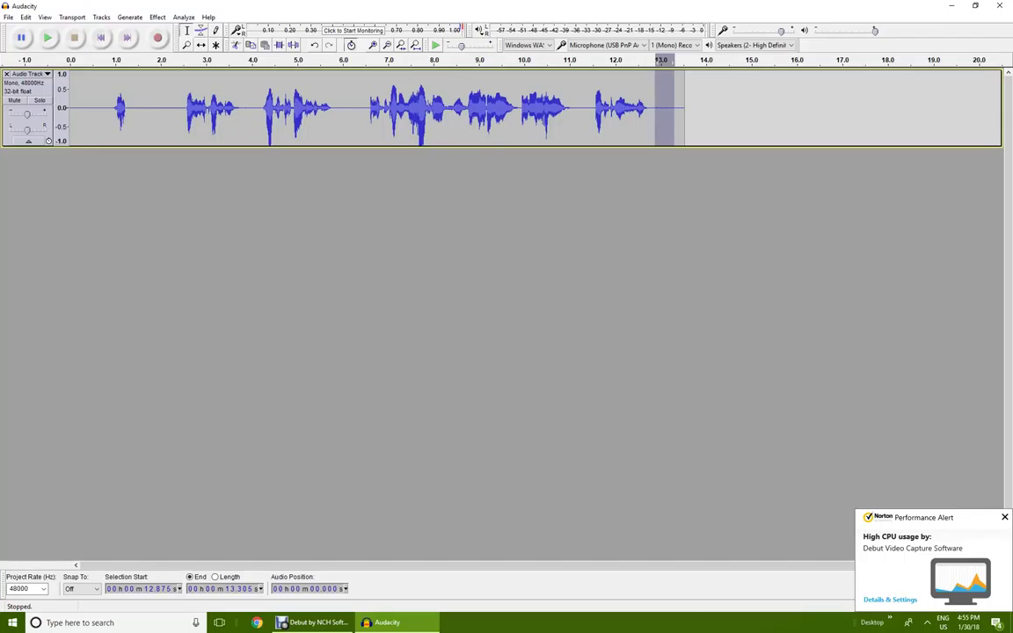
left_click(157, 17)
mouse_move(176, 60)
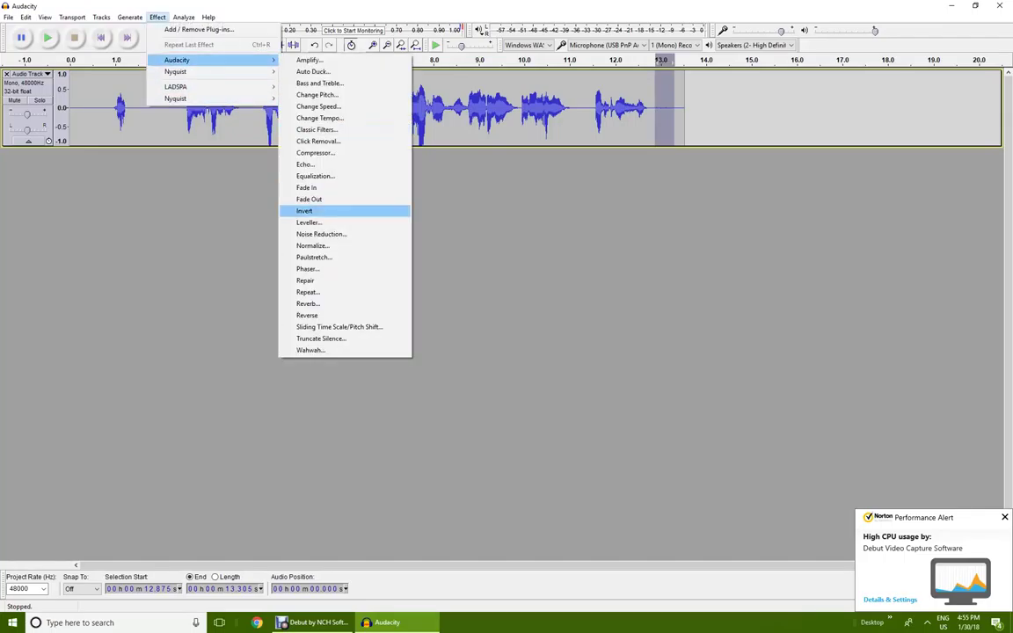
key("Down")
key("Return")
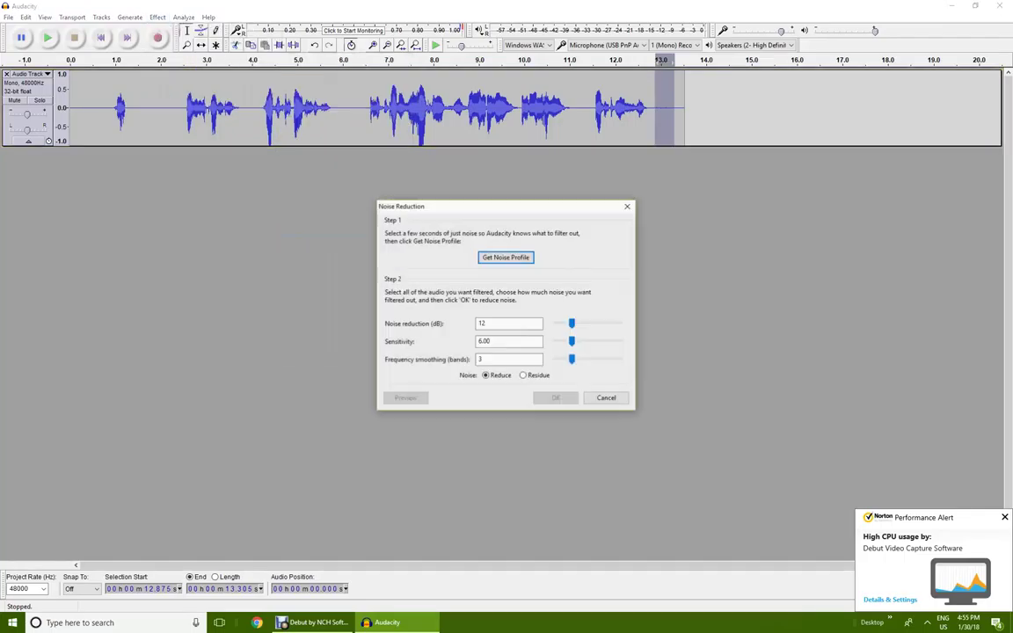
key("Return")
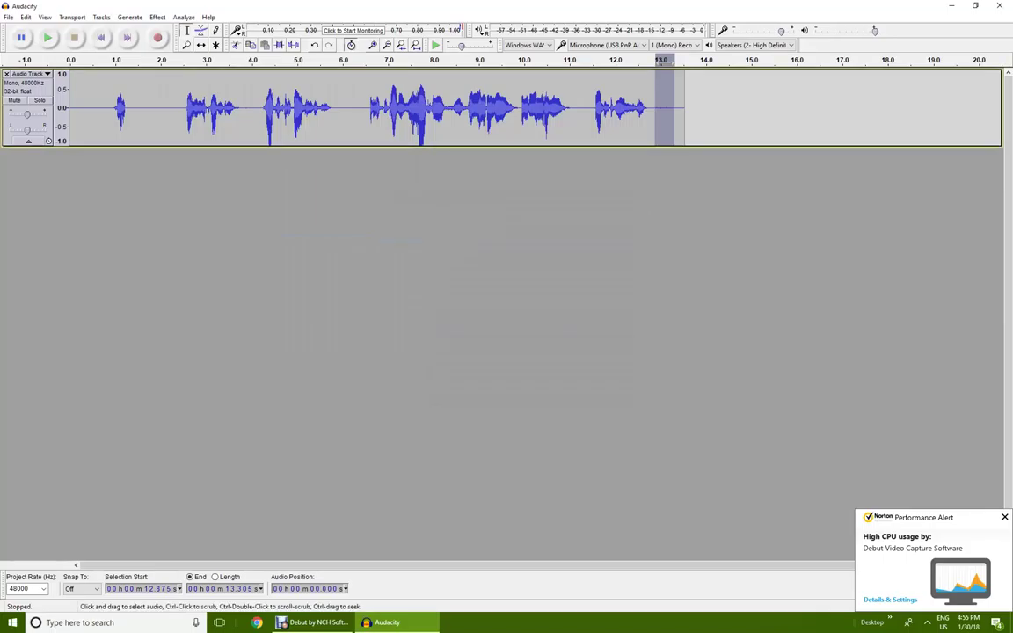
Select the whole track and run Noise Reduction on it.
key("ctrl+a")
key("alt+c")
key("Down")
key("Down")
key("Down")
key("Down")
key("Down")
key("Up")
key("Up")
key("Up")
key("Right")
key("Down")
key("Down")
key("Down")
key("Down")
key("Down")
key("Down")
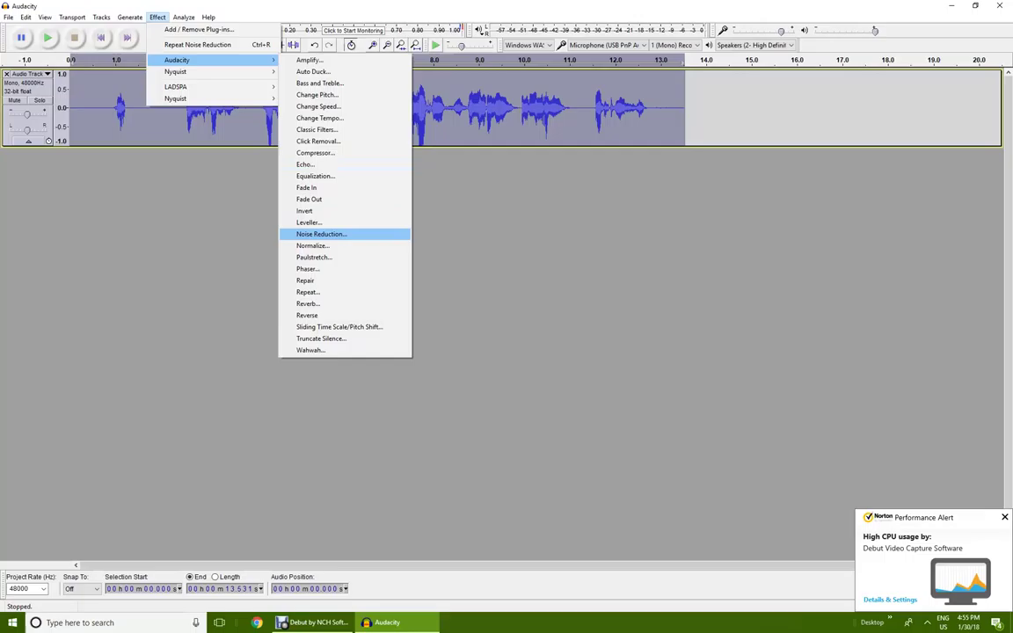
key("Return")
key("Return")
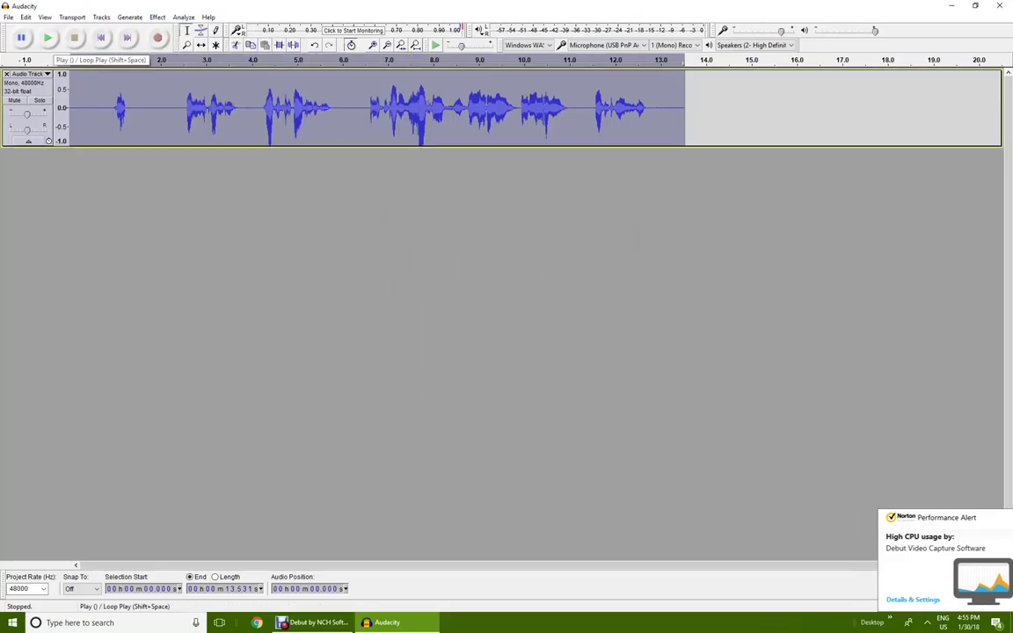
Set the project rate to 44100 Hz and play the noise-reduced recording to its end.
left_click(48, 38)
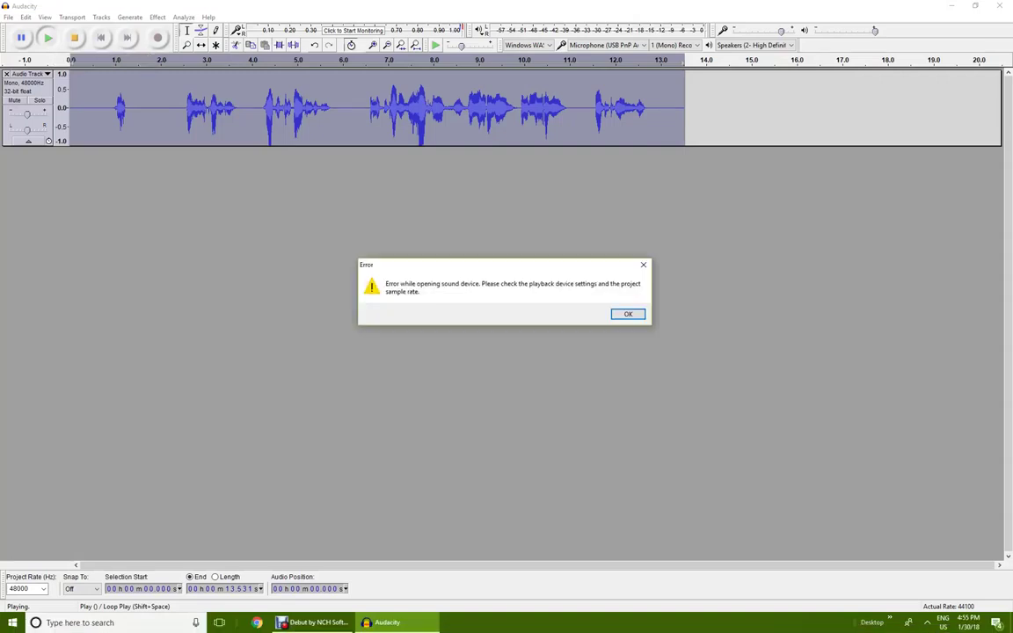
key("Return")
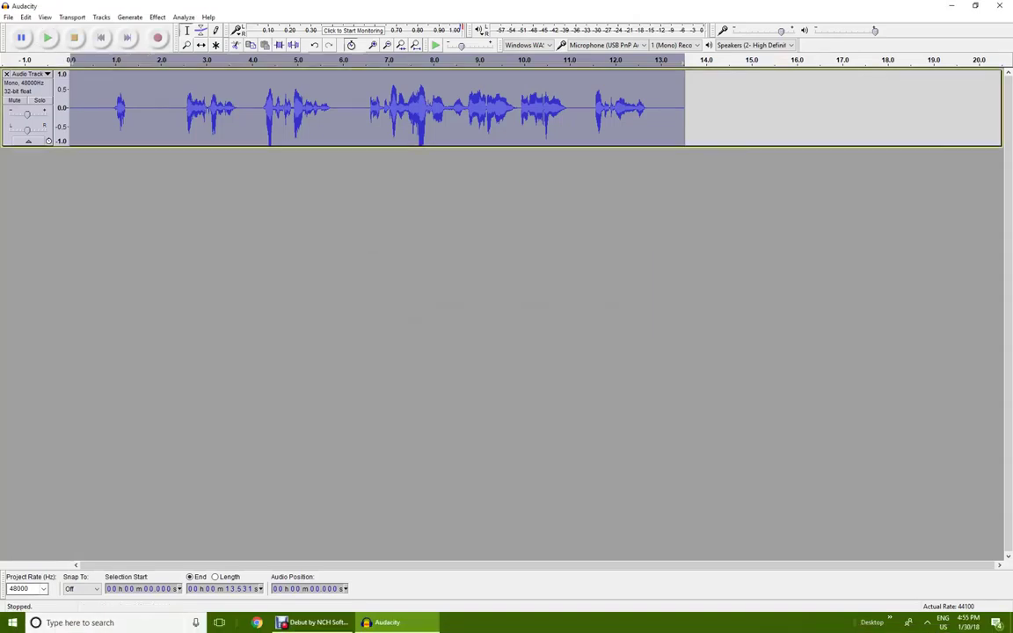
left_click(43, 589)
left_click(22, 519)
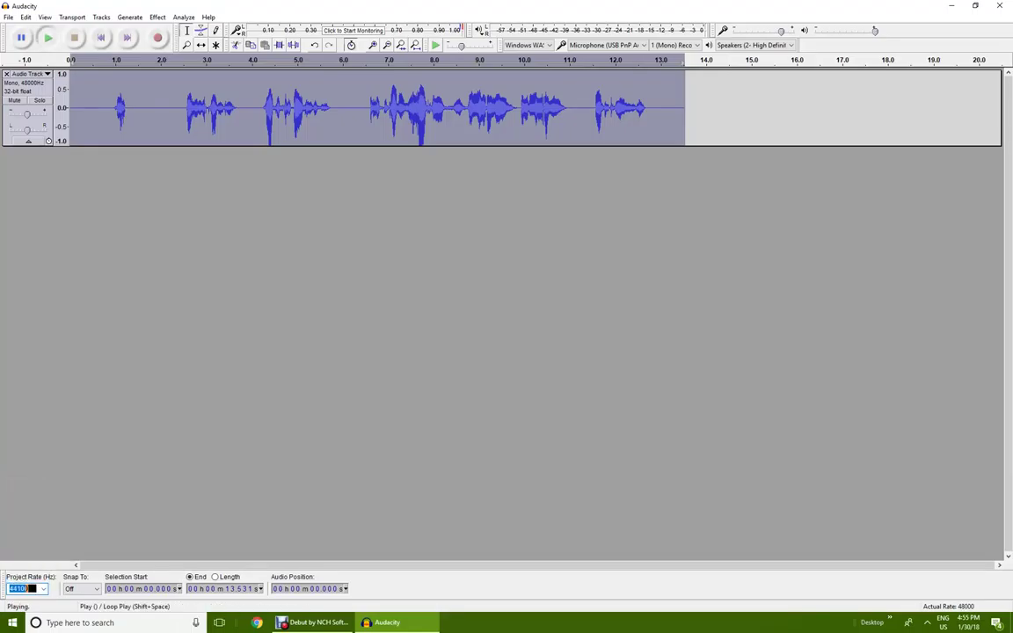
left_click(48, 37)
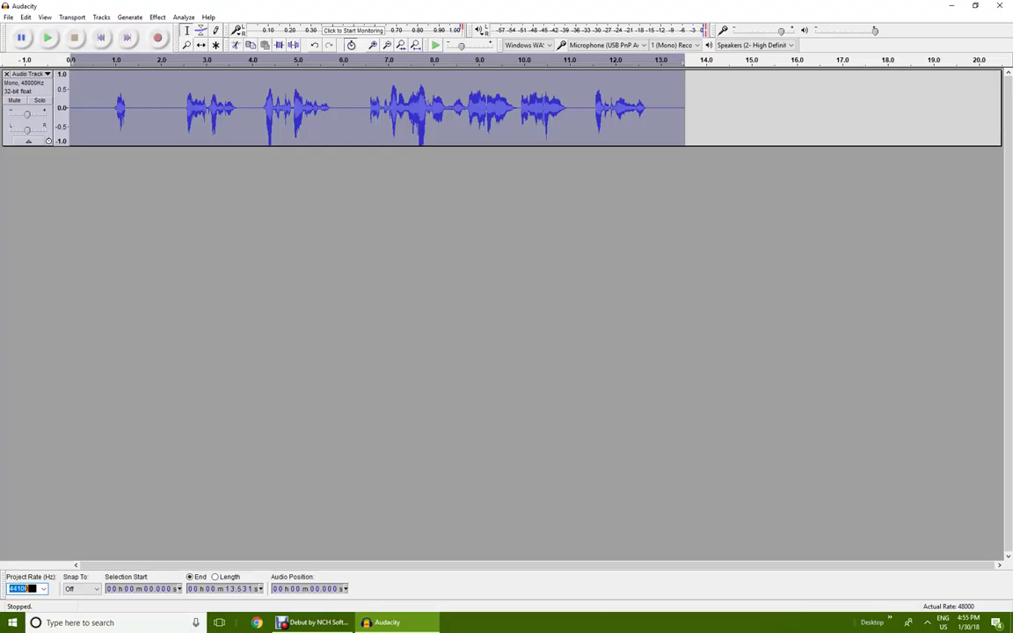
left_click(157, 17)
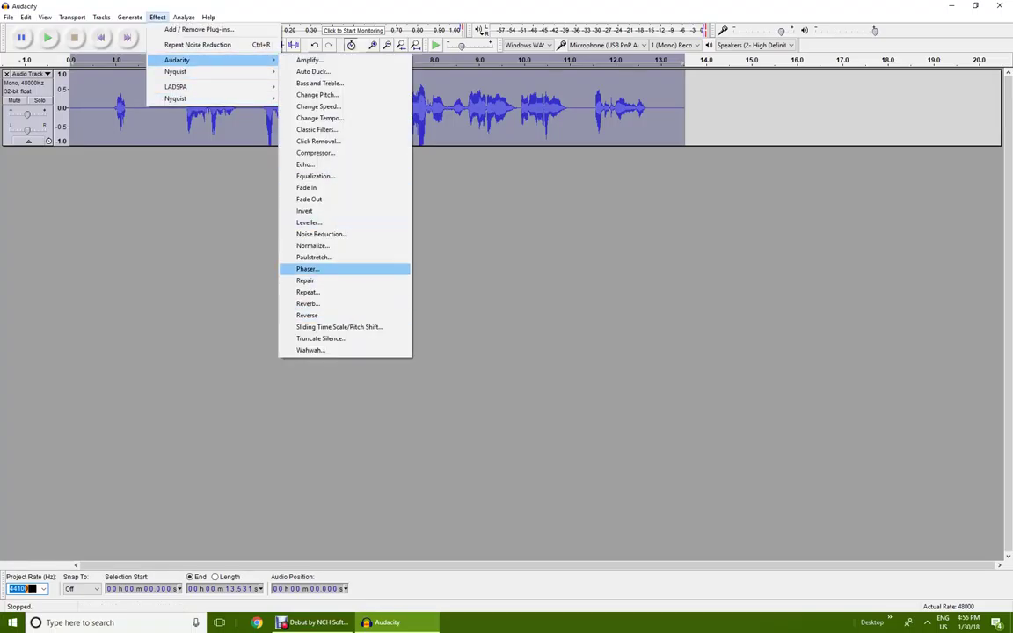
left_click(307, 268)
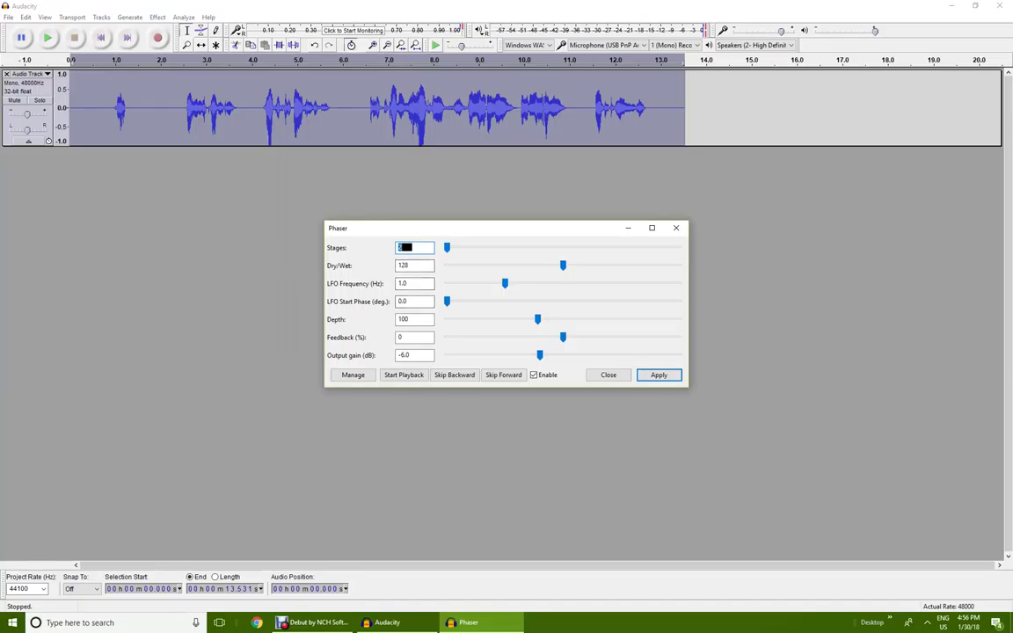
key("Return")
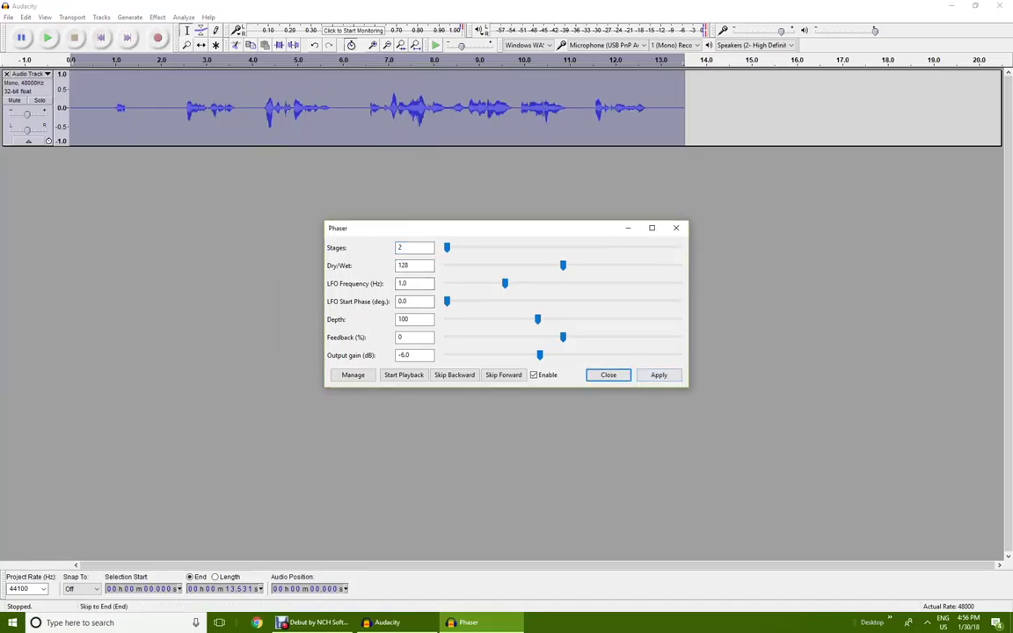
key("space")
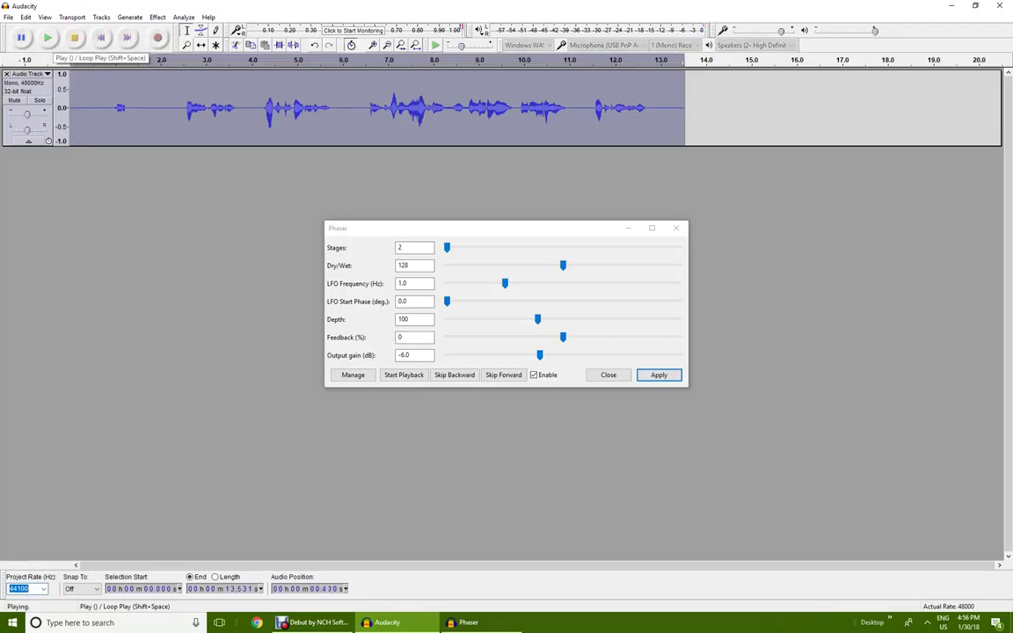
left_click(47, 37)
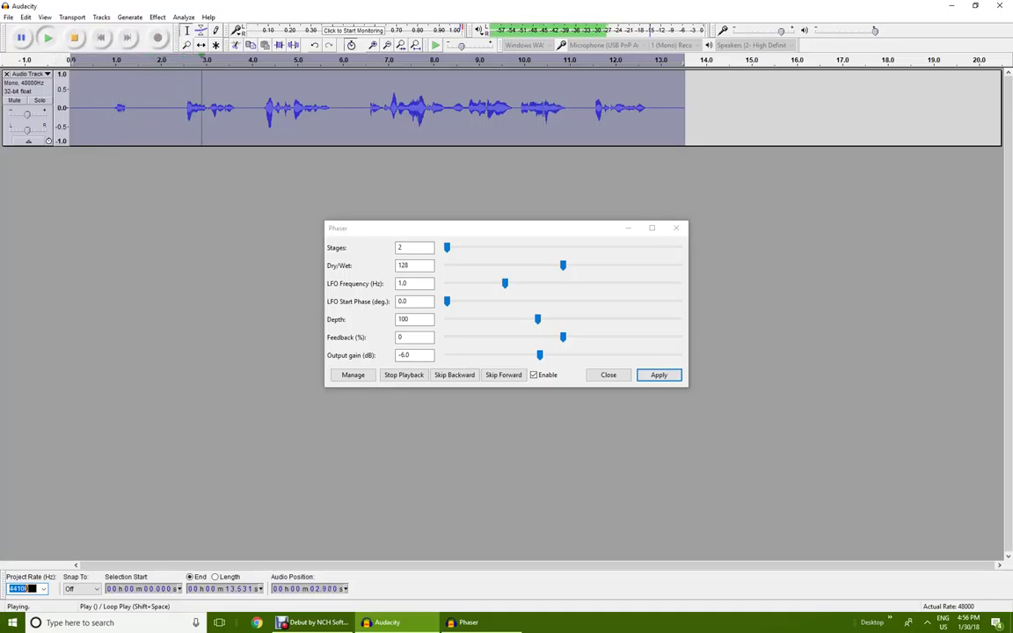
left_click(74, 37)
left_click(26, 16)
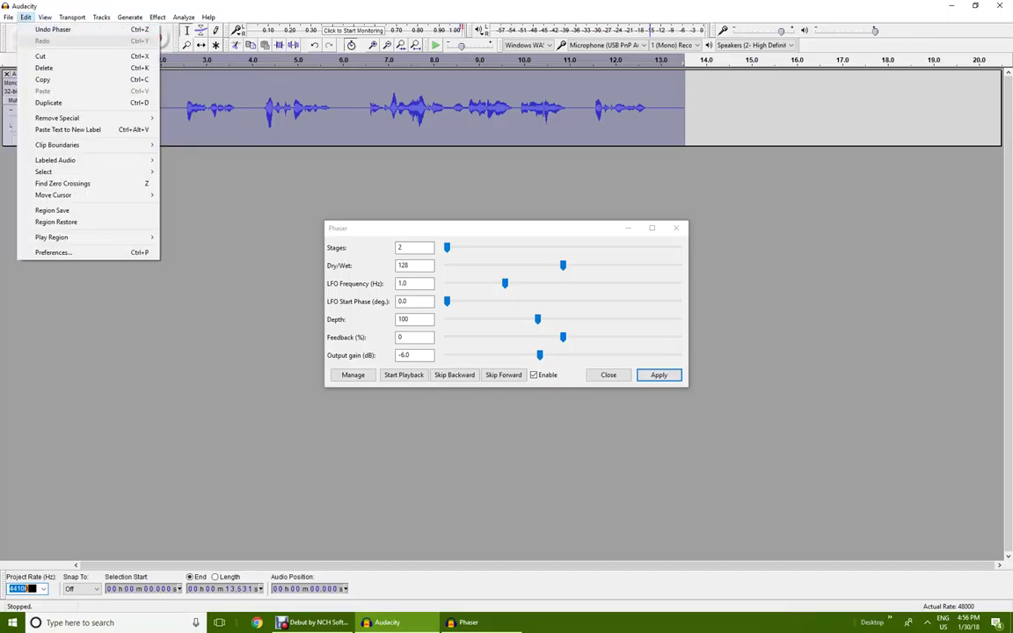
left_click(52, 29)
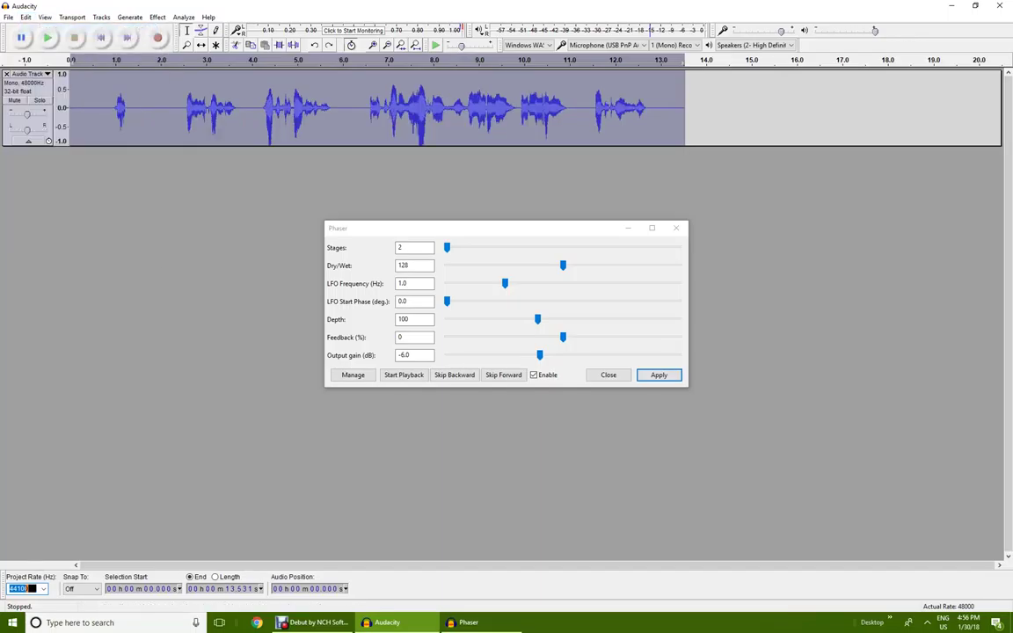
left_click(608, 375)
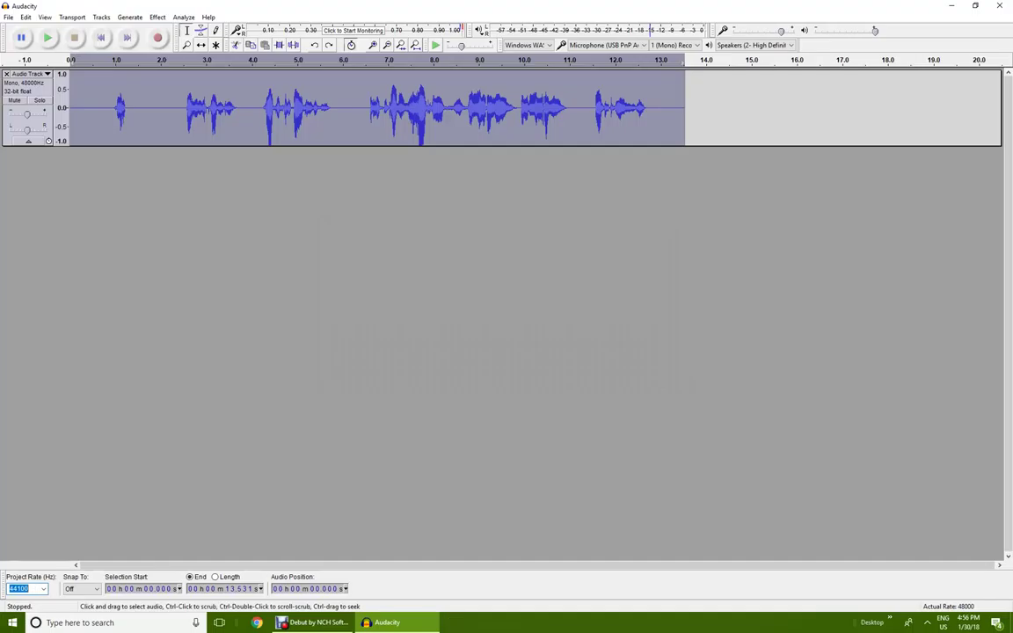
left_click(158, 17)
mouse_move(177, 60)
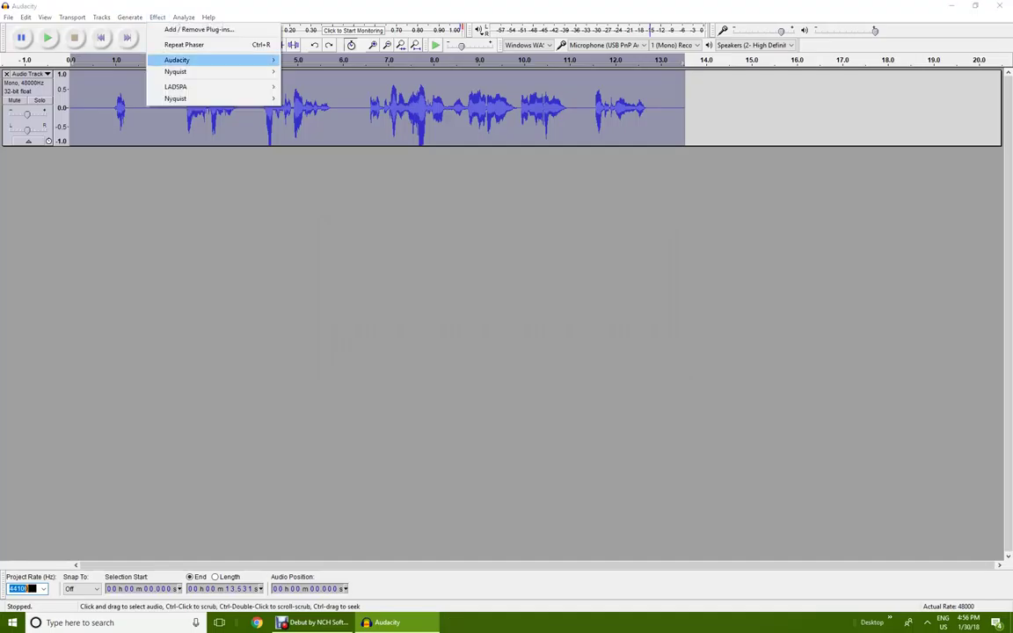
Apply Reverb with Room Size 75, then play the recording and stop it.
left_click(308, 303)
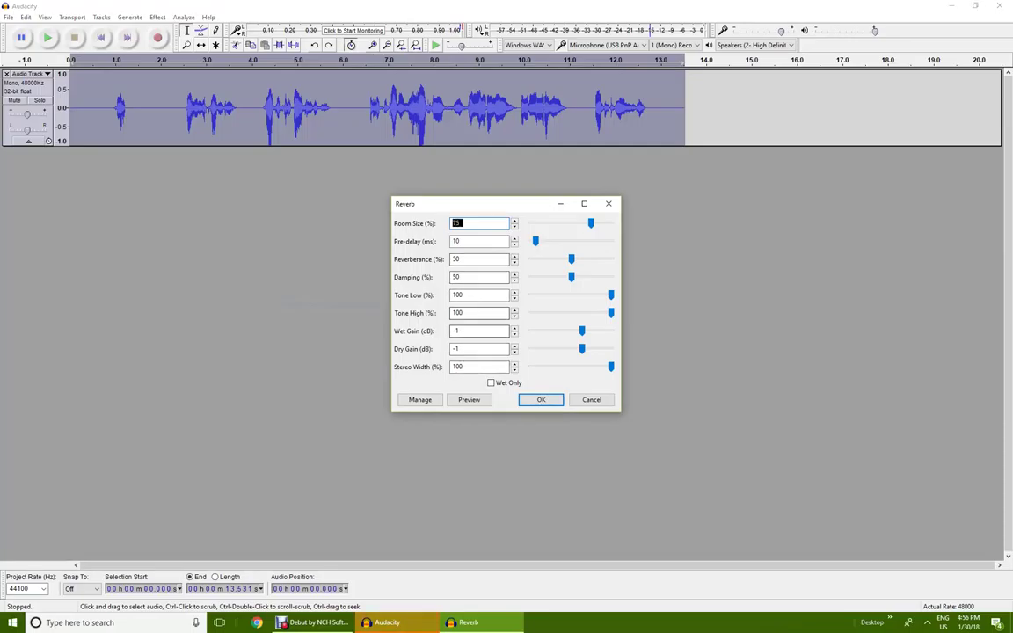
key("Return")
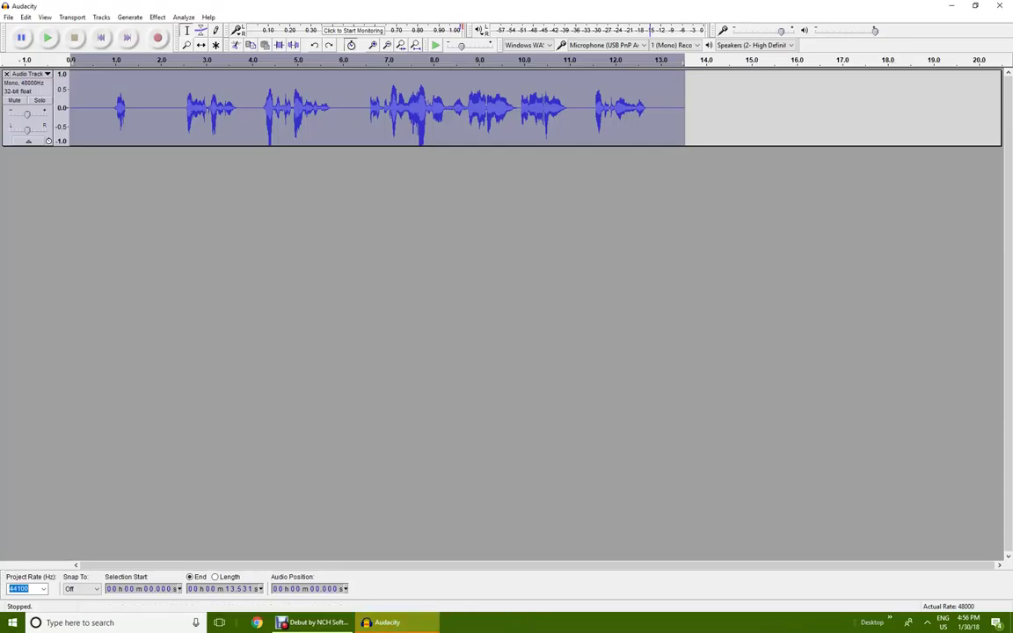
left_click(48, 37)
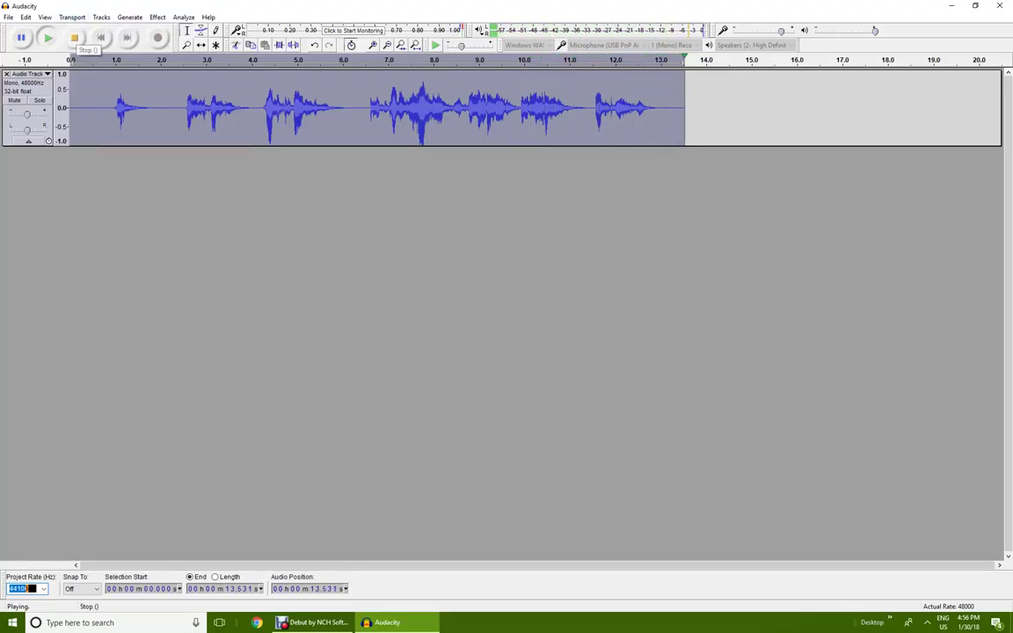
left_click(317, 623)
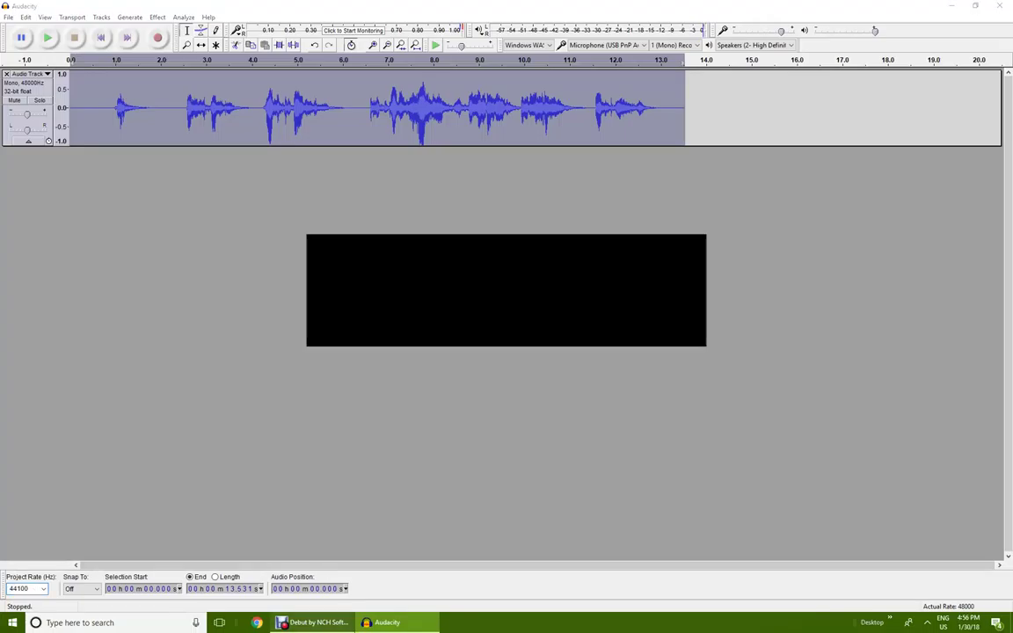